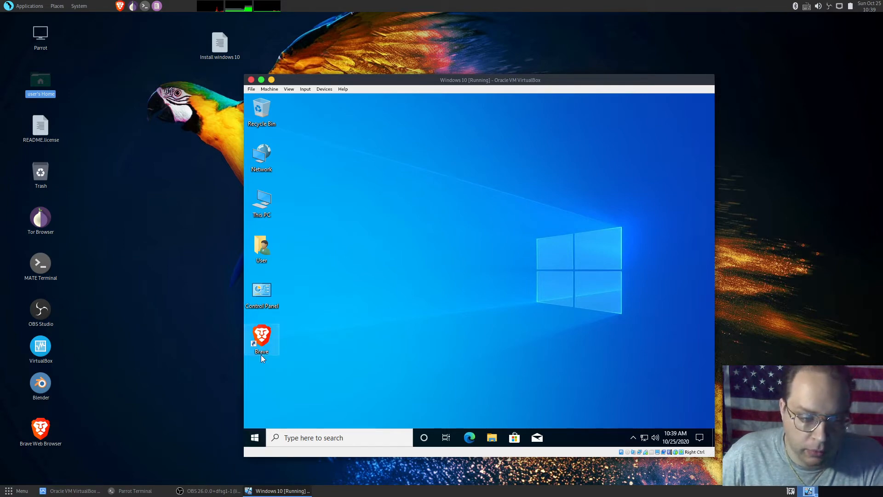
Check the default apps in the Windows settings, down to the web browser, and close the settings
{"action": "left_click", "coordinate": [254, 438]}
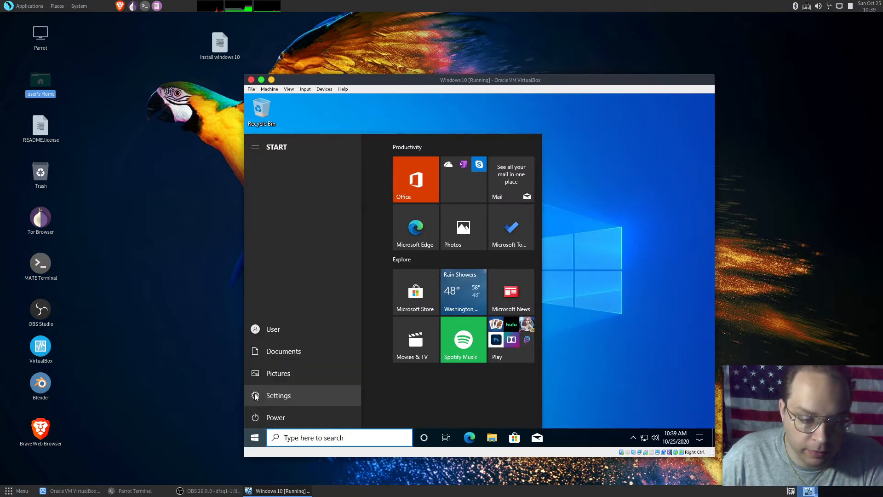
{"action": "left_click", "coordinate": [255, 396]}
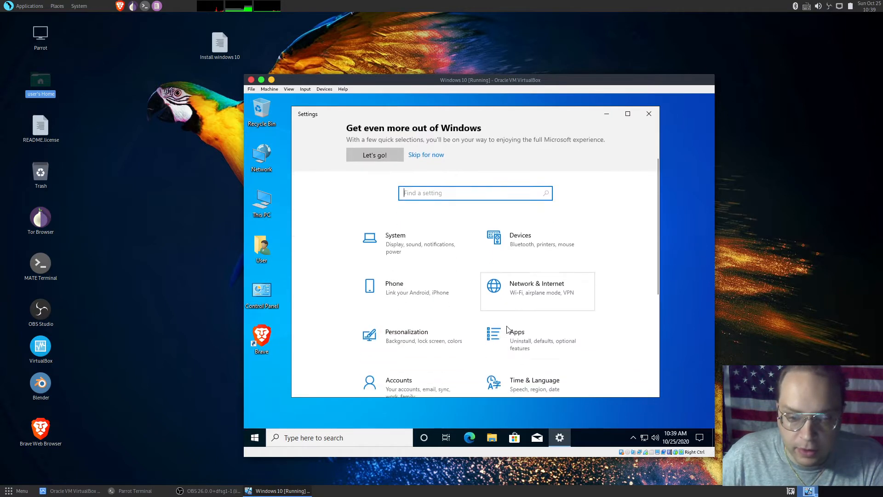
{"action": "left_click", "coordinate": [546, 322]}
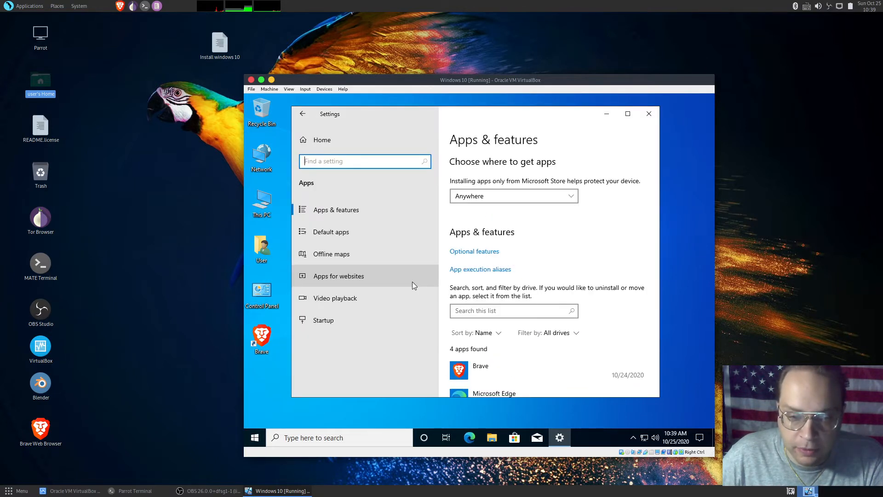
{"action": "left_click", "coordinate": [359, 230]}
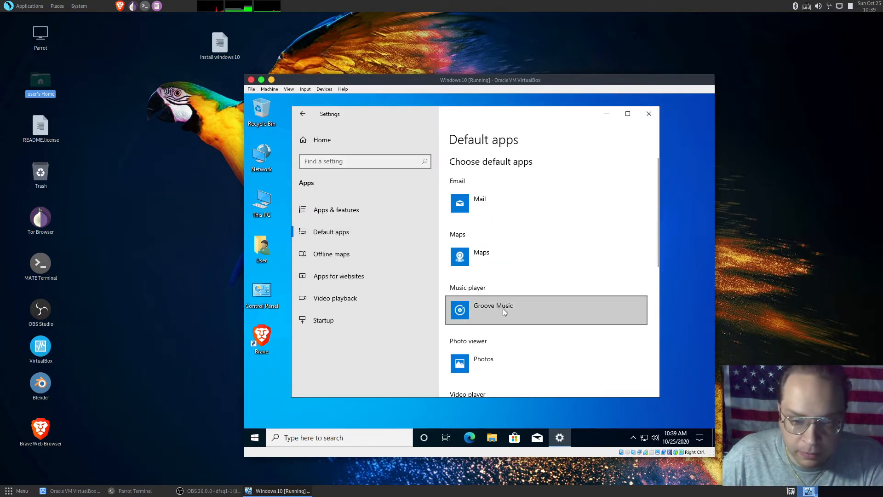
{"action": "scroll", "coordinate": [503, 308], "scroll_direction": "down", "scroll_amount": 3}
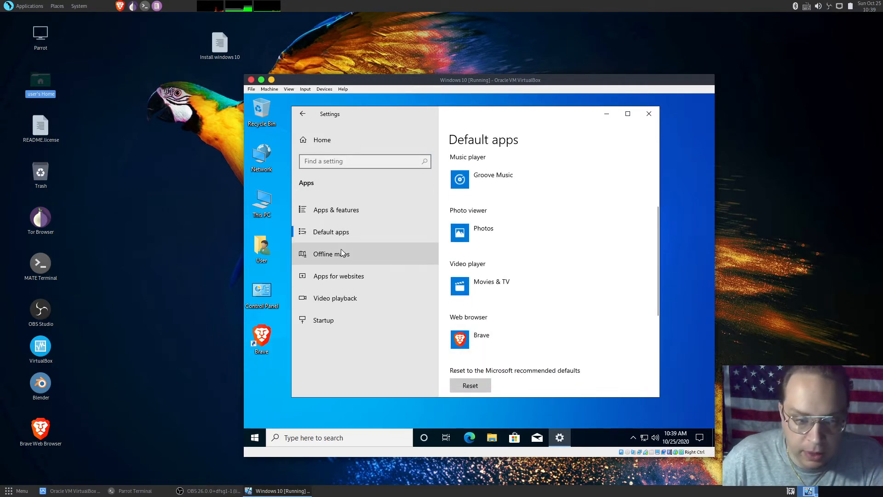
{"action": "left_click", "coordinate": [649, 116]}
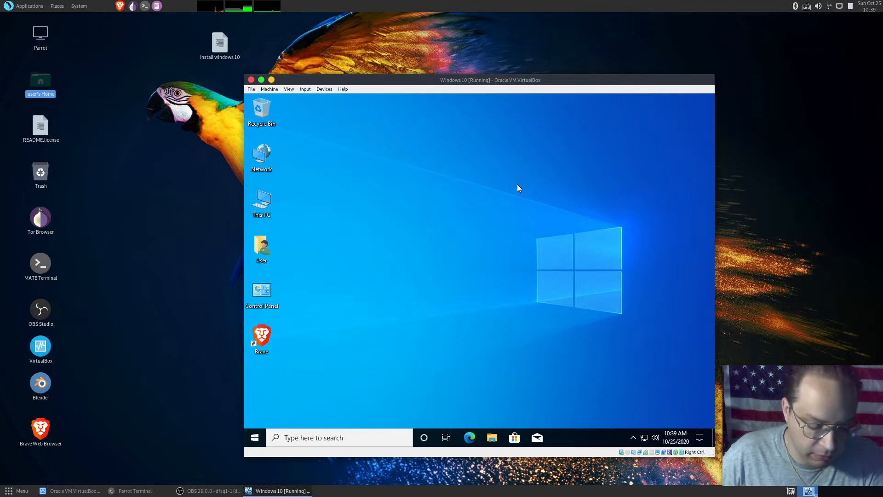
Run services.msc, inspect the startup type options of the Windows Search service, and close Services without changing anything
{"action": "key", "text": "super+r"}
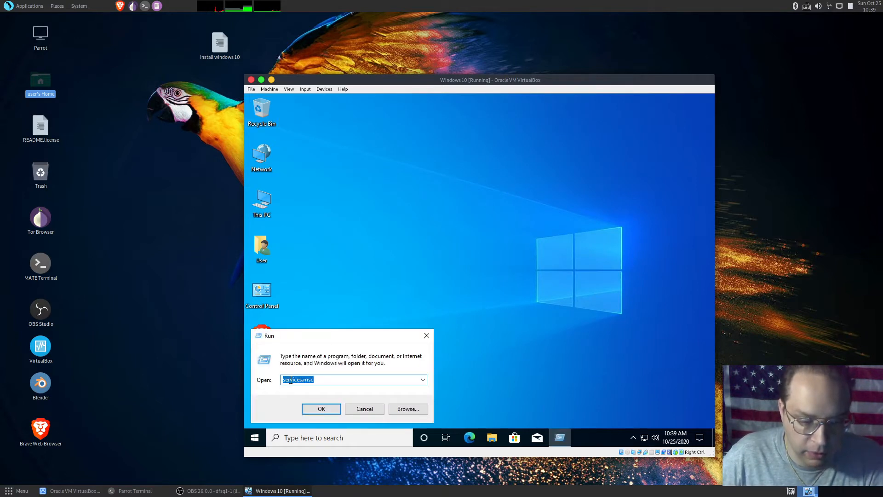
{"action": "left_click", "coordinate": [316, 409]}
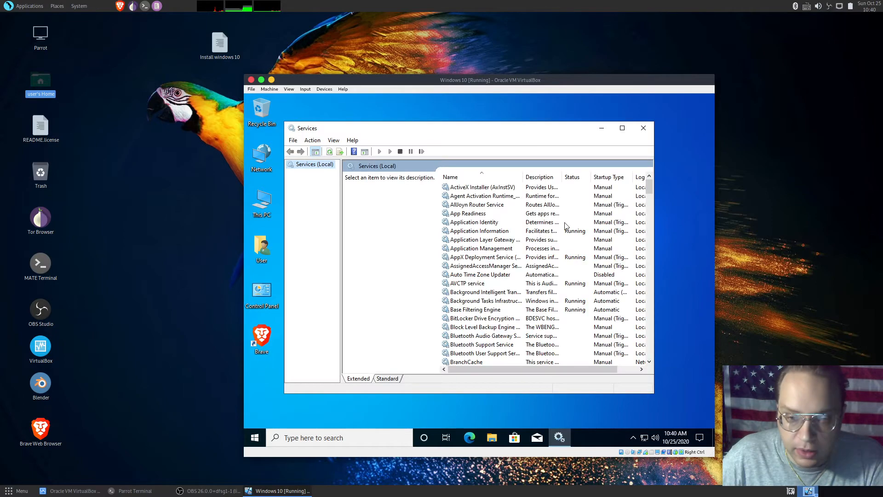
{"action": "scroll", "coordinate": [642, 224], "scroll_direction": "down", "scroll_amount": 10}
{"action": "scroll", "coordinate": [642, 224], "scroll_direction": "down", "scroll_amount": 20}
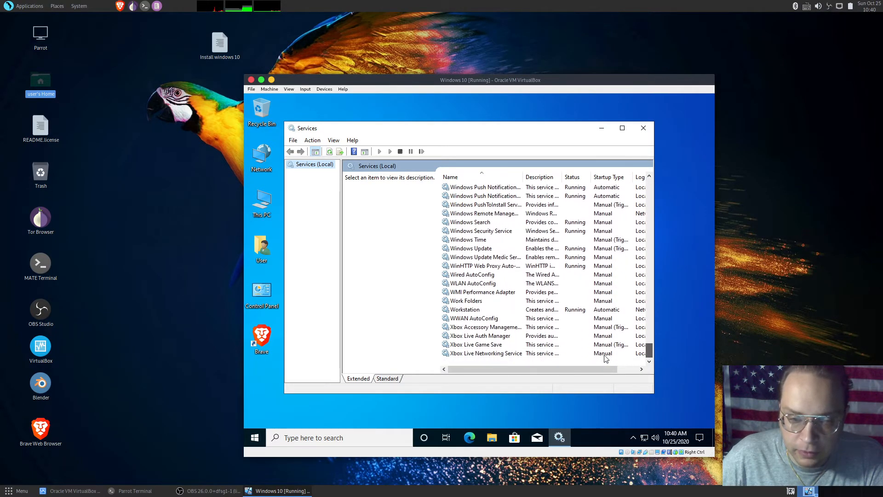
{"action": "left_click", "coordinate": [529, 222]}
{"action": "right_click", "coordinate": [548, 223]}
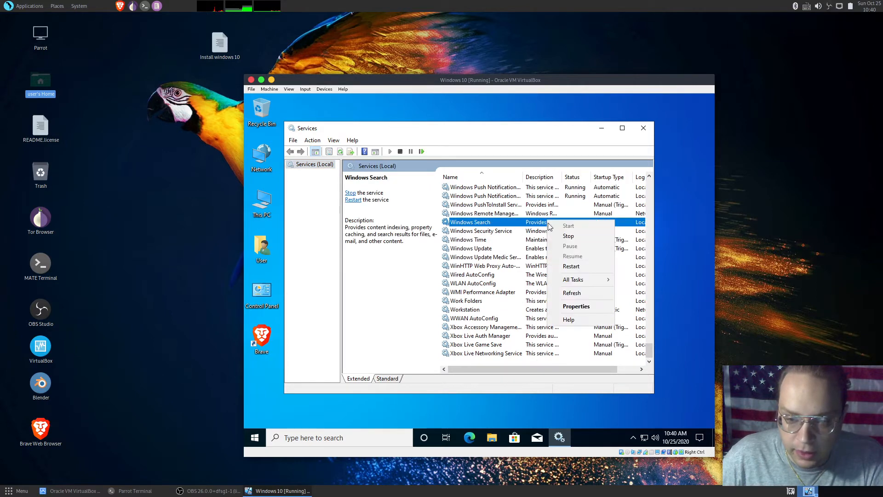
{"action": "left_click", "coordinate": [581, 308]}
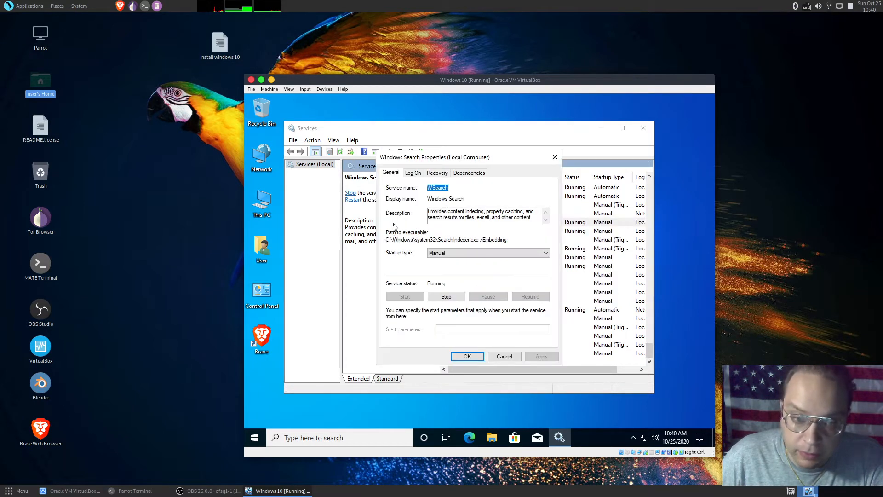
{"action": "left_click", "coordinate": [450, 256]}
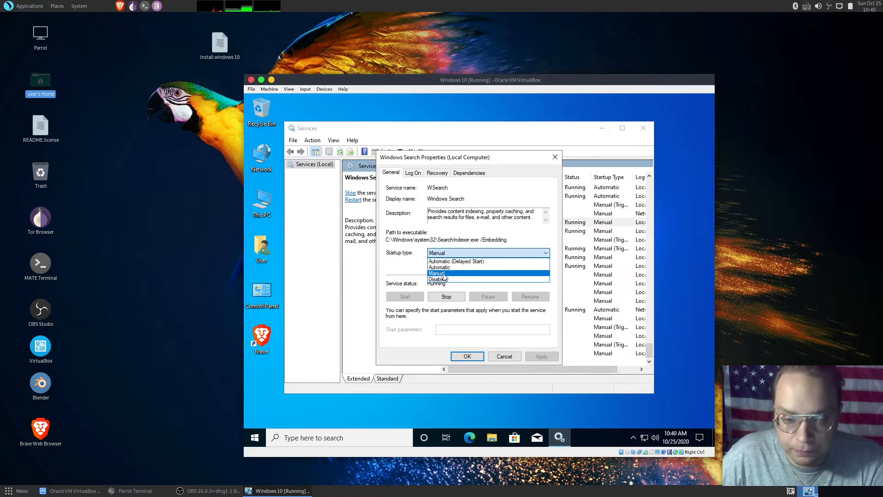
{"action": "left_click", "coordinate": [554, 158]}
{"action": "left_click", "coordinate": [553, 159]}
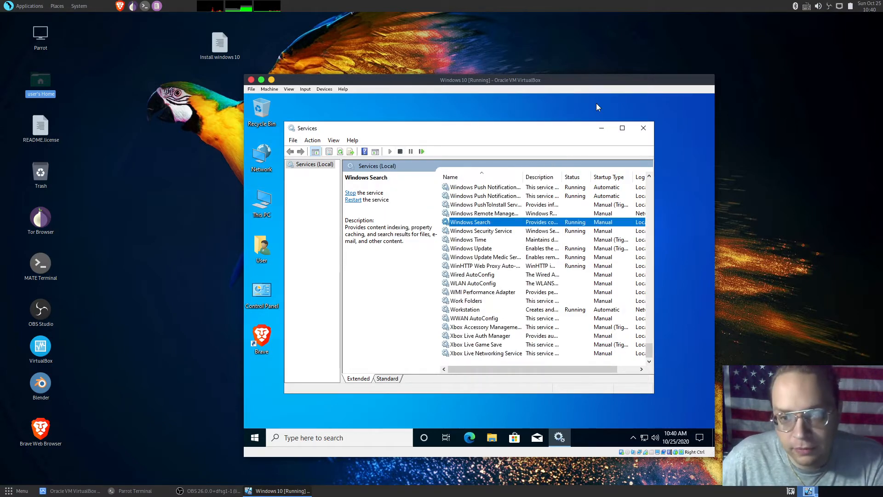
{"action": "left_click", "coordinate": [648, 129]}
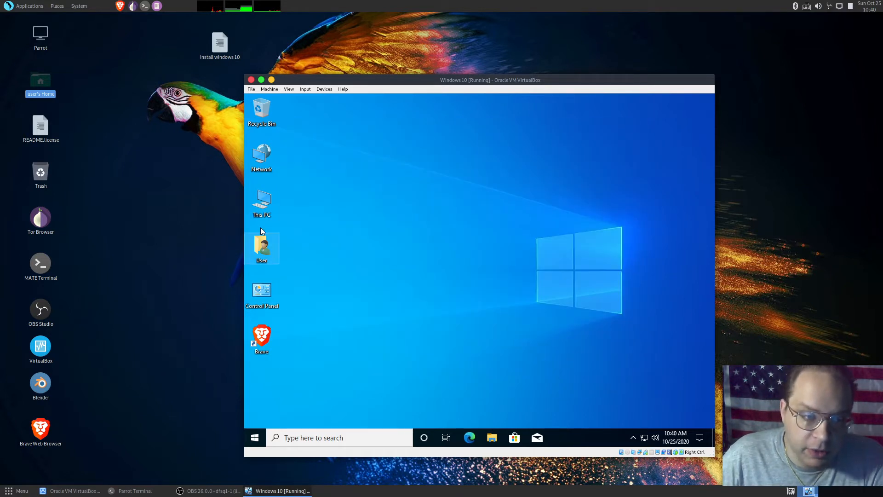
Open the properties of This PC and check the BitLocker drive encryption settings from the related settings
{"action": "right_click", "coordinate": [258, 203]}
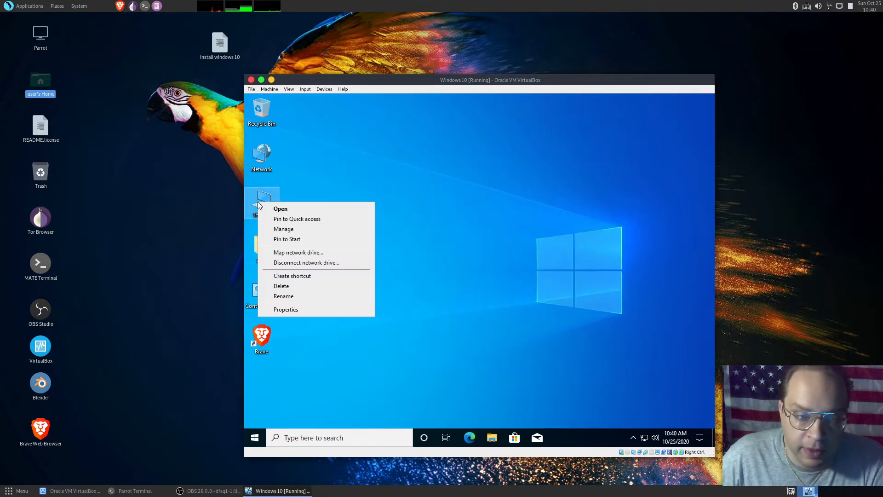
{"action": "left_click", "coordinate": [290, 312]}
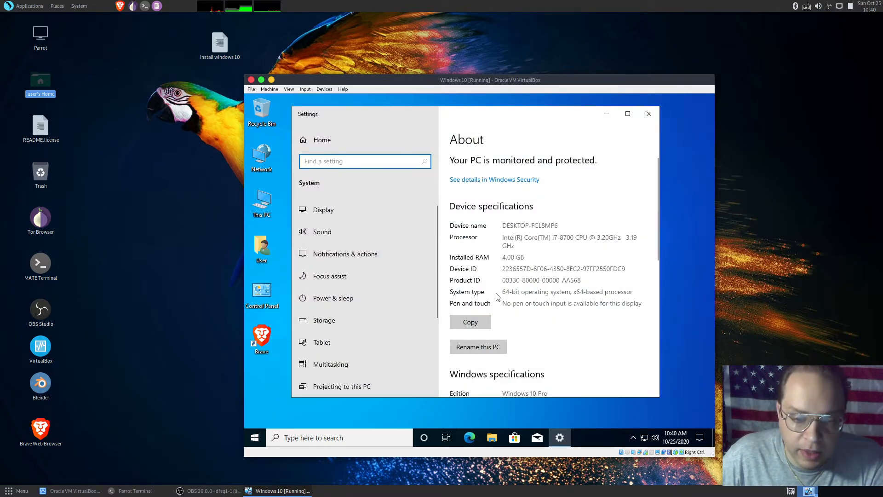
{"action": "scroll", "coordinate": [496, 302], "scroll_direction": "down", "scroll_amount": 5}
{"action": "scroll", "coordinate": [508, 323], "scroll_direction": "down", "scroll_amount": 5}
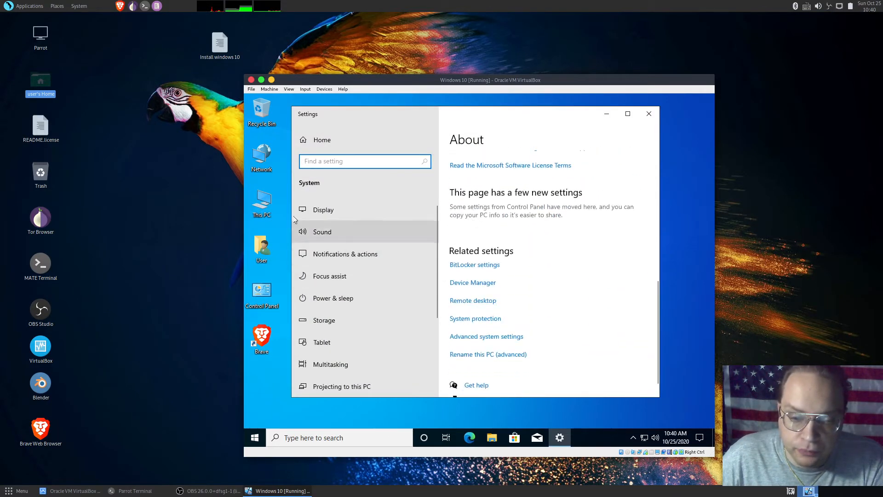
{"action": "scroll", "coordinate": [516, 325], "scroll_direction": "down", "scroll_amount": 2}
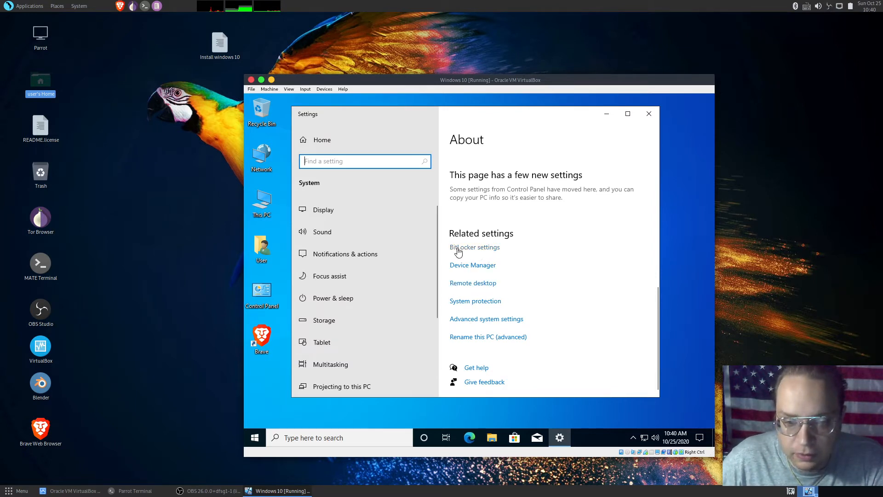
{"action": "left_click", "coordinate": [482, 247]}
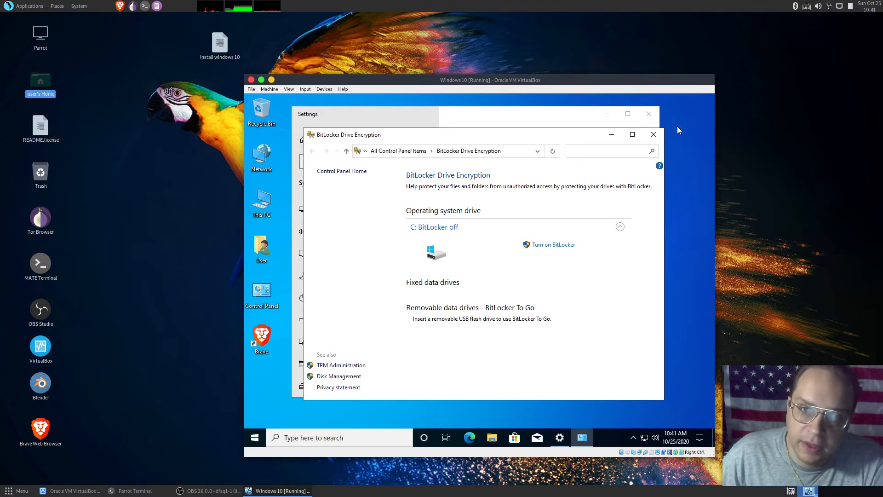
{"action": "left_click", "coordinate": [654, 135]}
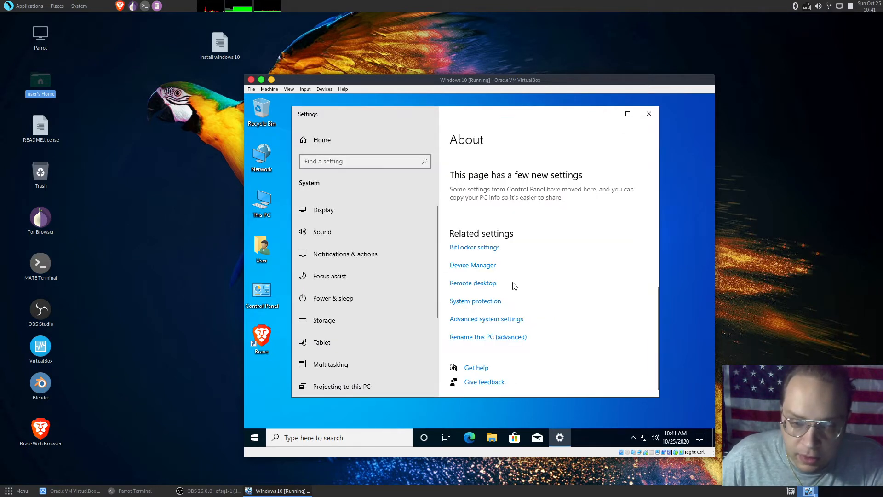
Open the performance visual effects options from the advanced system settings
{"action": "left_click", "coordinate": [471, 322]}
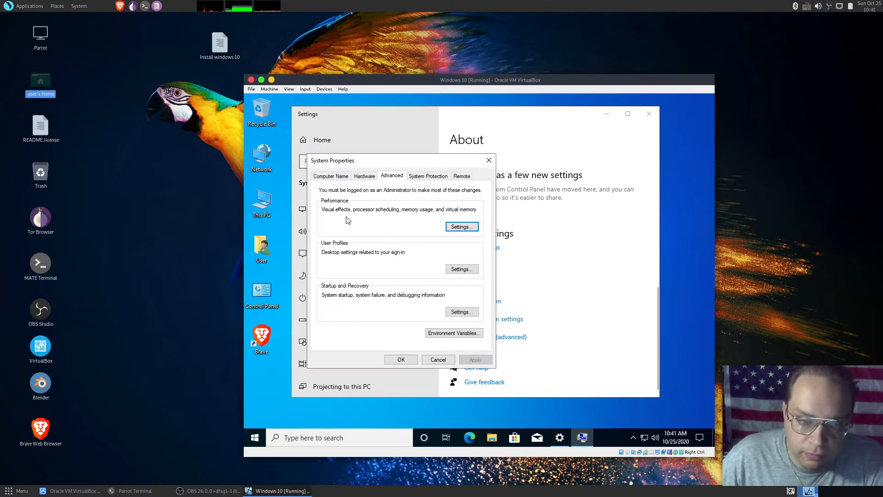
{"action": "left_click", "coordinate": [464, 228]}
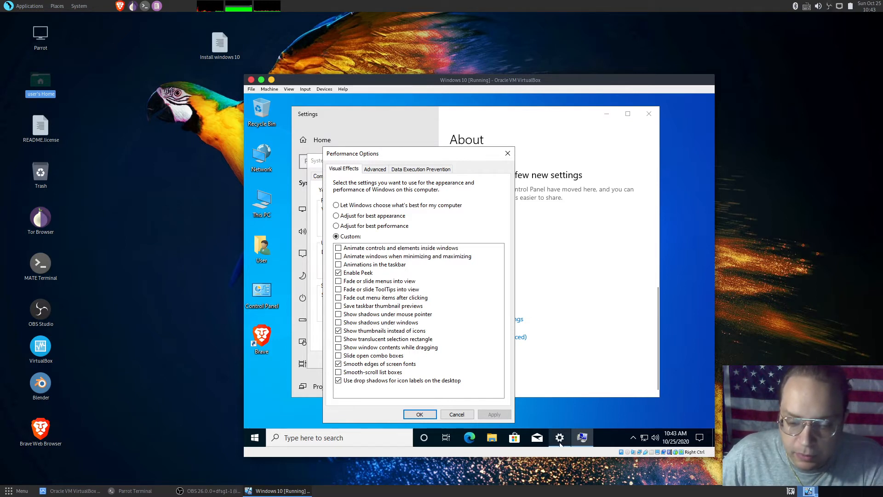
{"action": "mouse_move", "coordinate": [556, 442]}
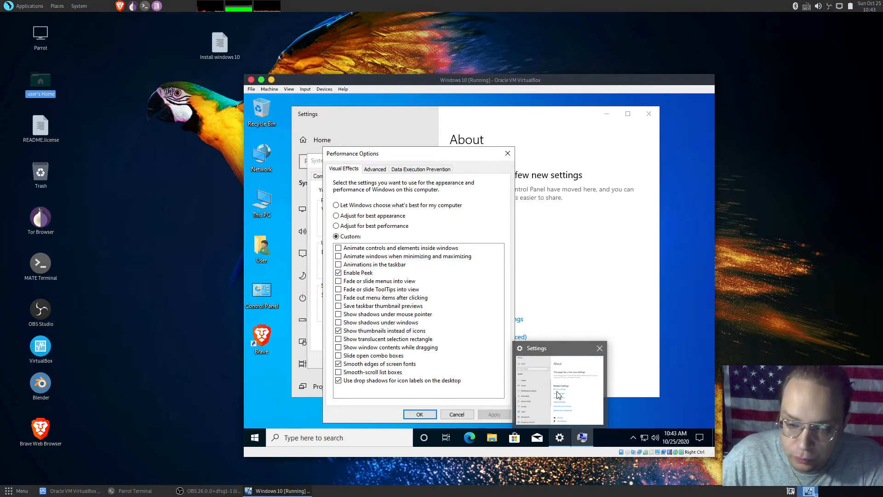
{"action": "left_click", "coordinate": [571, 385]}
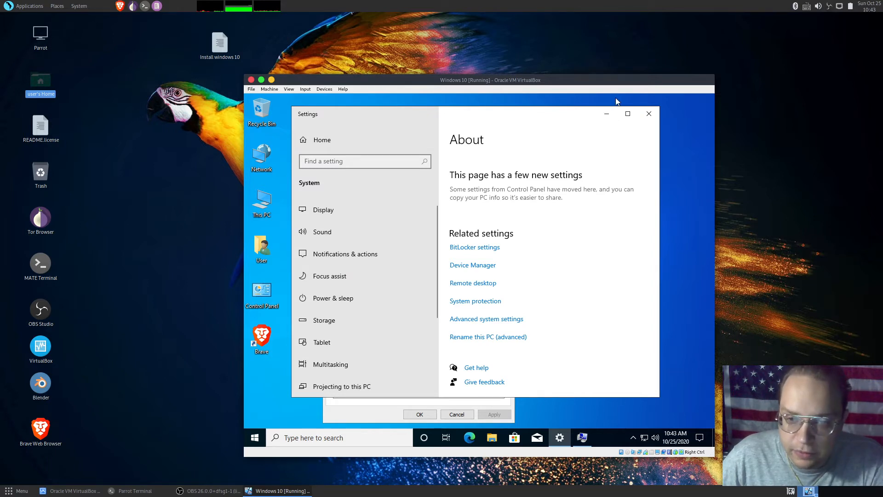
{"action": "left_click", "coordinate": [361, 414]}
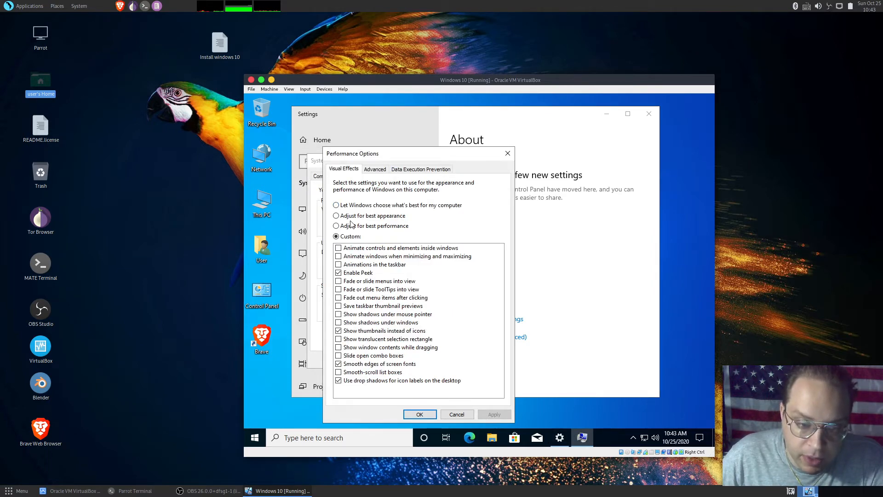
{"action": "left_click", "coordinate": [336, 206]}
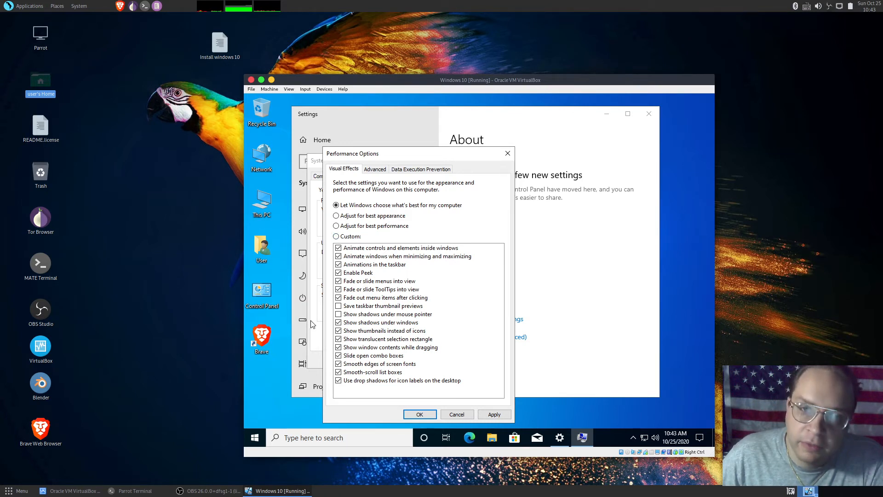
{"action": "left_click", "coordinate": [336, 237]}
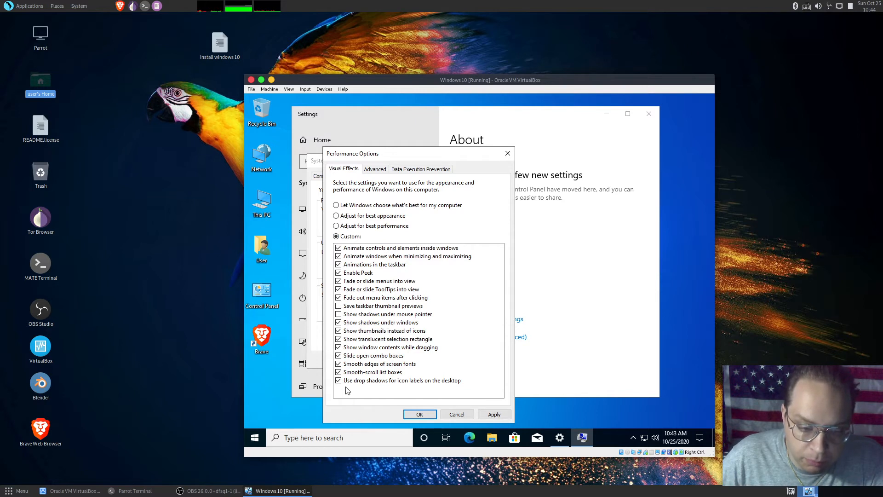
{"action": "left_click", "coordinate": [339, 372]}
{"action": "left_click", "coordinate": [339, 364]}
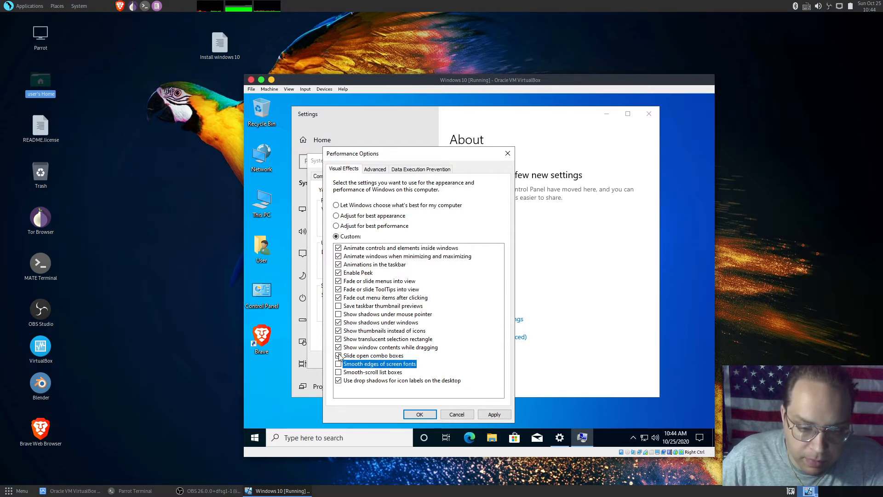
Adjust visual effects for best performance, keeping only desktop icon label drop shadows, smooth screen fonts, thumbnails instead of icons and Peek enabled, and apply
{"action": "left_click", "coordinate": [336, 226]}
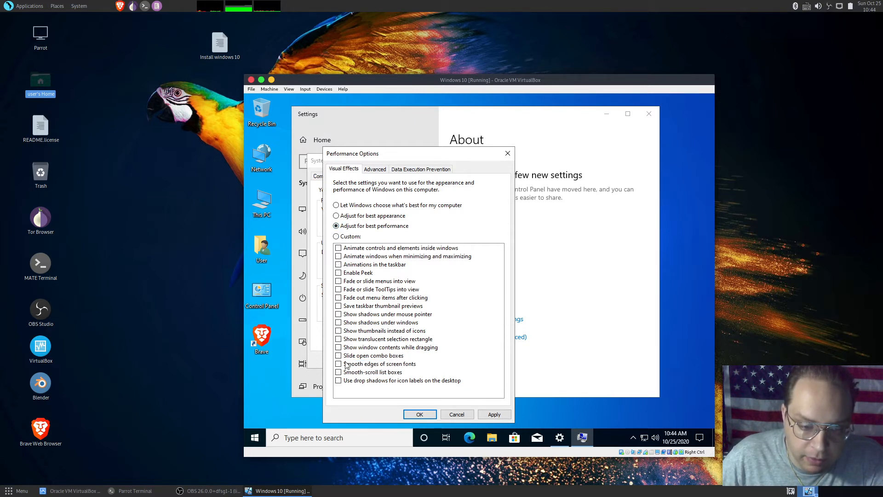
{"action": "left_click", "coordinate": [338, 381]}
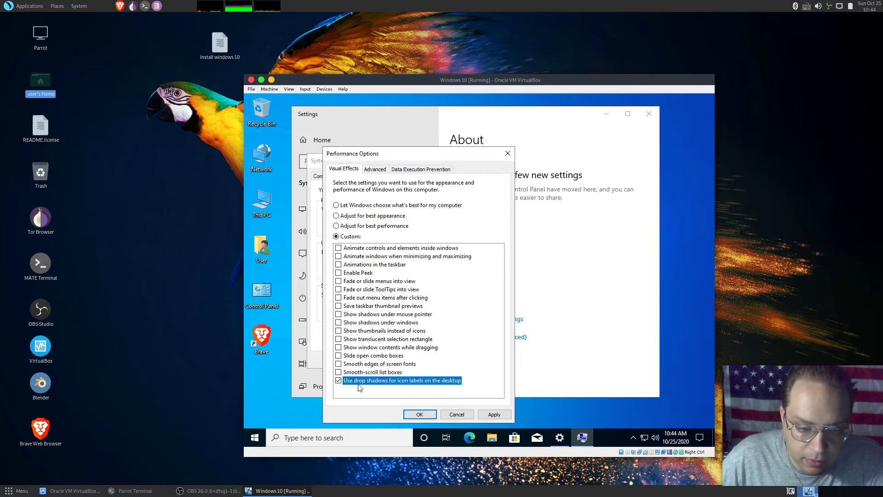
{"action": "left_click", "coordinate": [339, 363]}
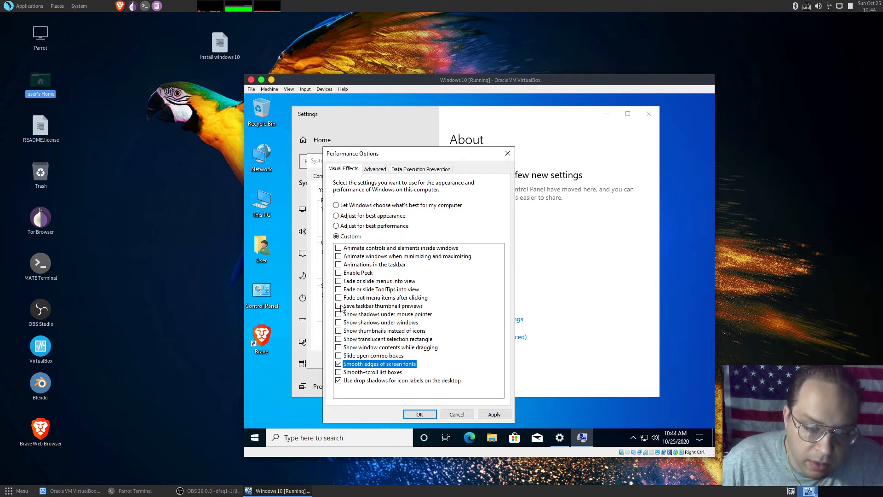
{"action": "left_click", "coordinate": [339, 330]}
{"action": "left_click", "coordinate": [338, 274]}
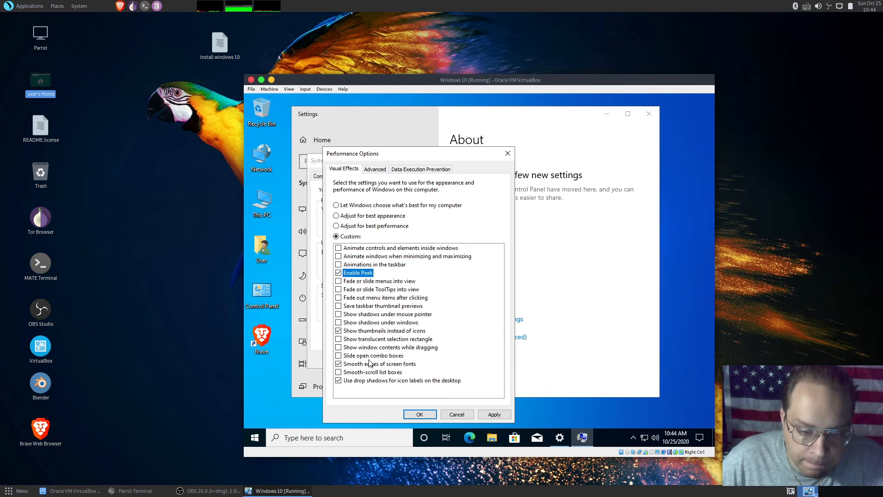
{"action": "left_click", "coordinate": [480, 413]}
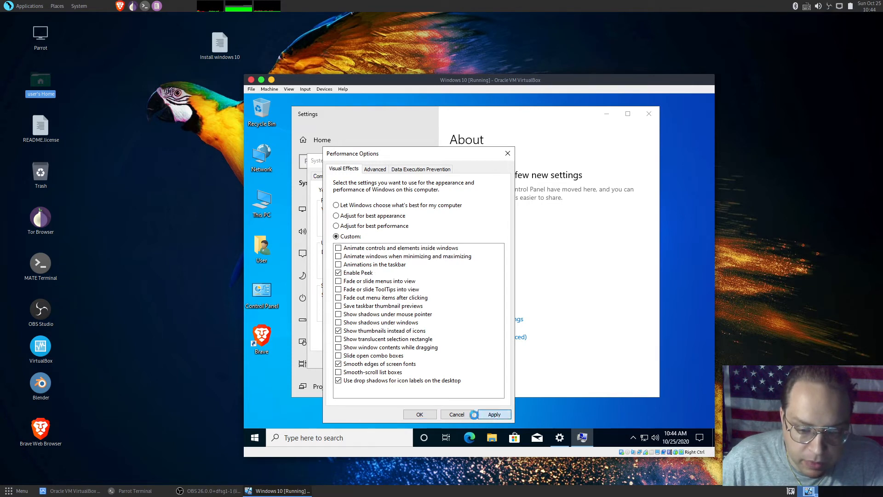
{"action": "left_click", "coordinate": [430, 414]}
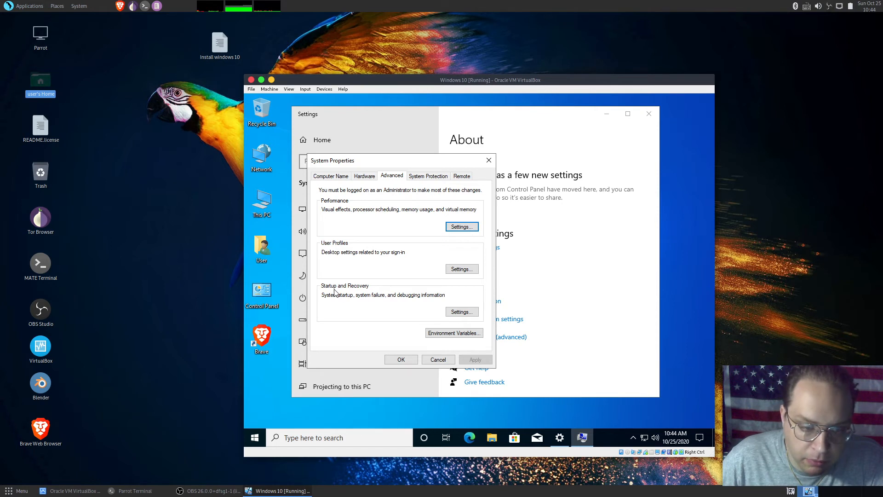
Open the Startup and Recovery settings, check the display time for the list of operating systems, and accept the dialog
{"action": "left_click", "coordinate": [461, 313]}
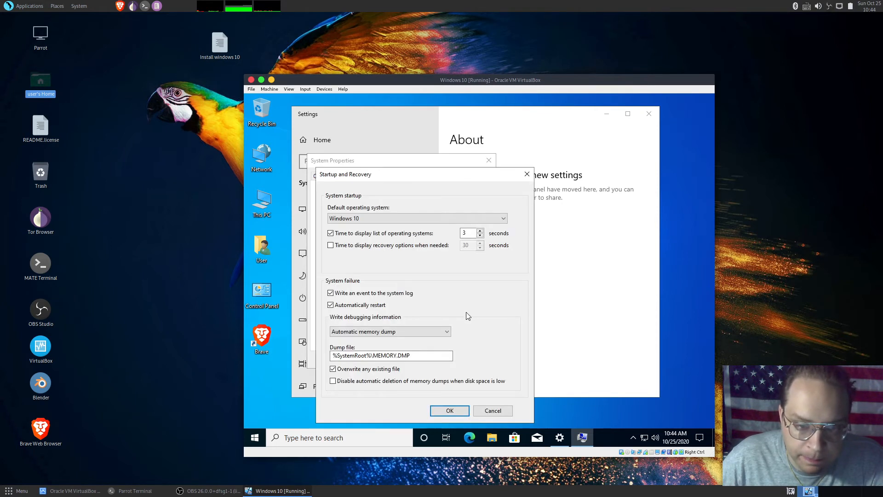
{"action": "double_click", "coordinate": [467, 233]}
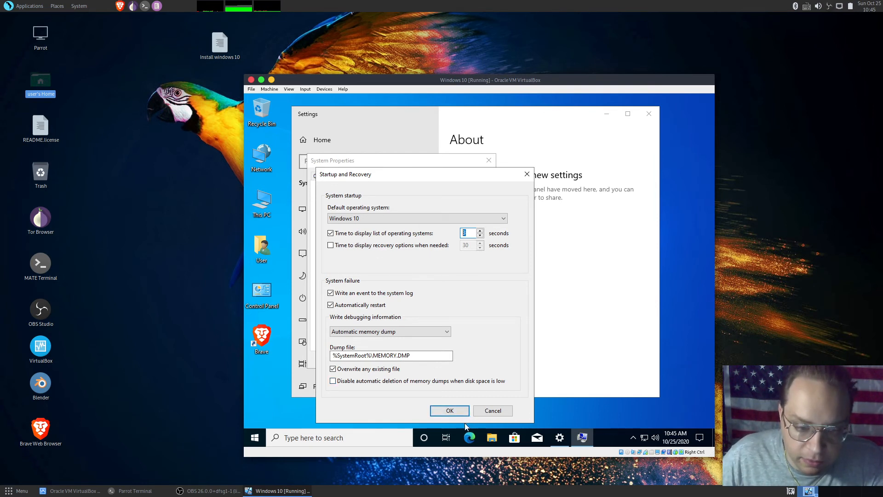
{"action": "left_click", "coordinate": [453, 415]}
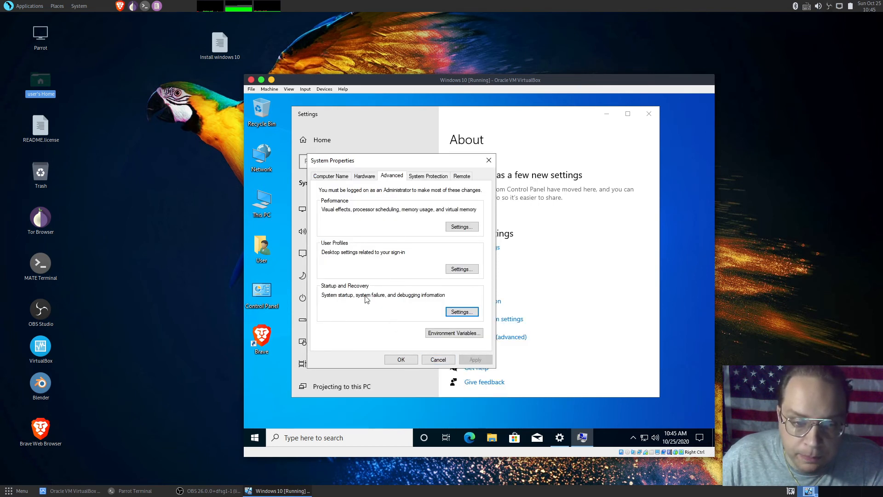
Inspect the full computer name and the options for renaming the computer, cancel out of System Properties, and close Settings
{"action": "left_click", "coordinate": [332, 177]}
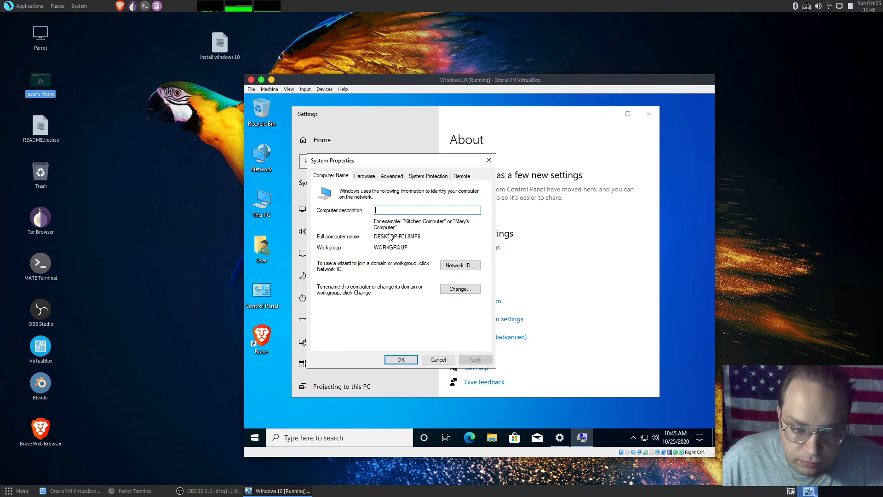
{"action": "left_click_drag", "start_coordinate": [429, 234], "coordinate": [372, 235]}
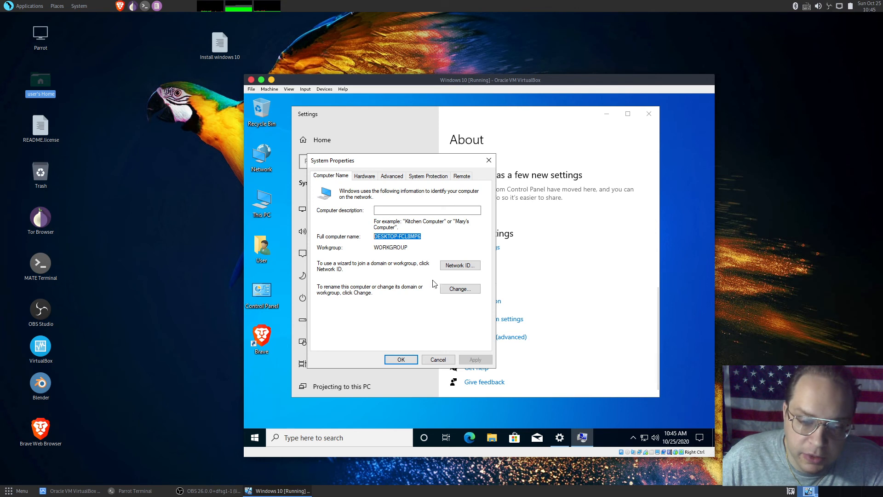
{"action": "left_click", "coordinate": [465, 291]}
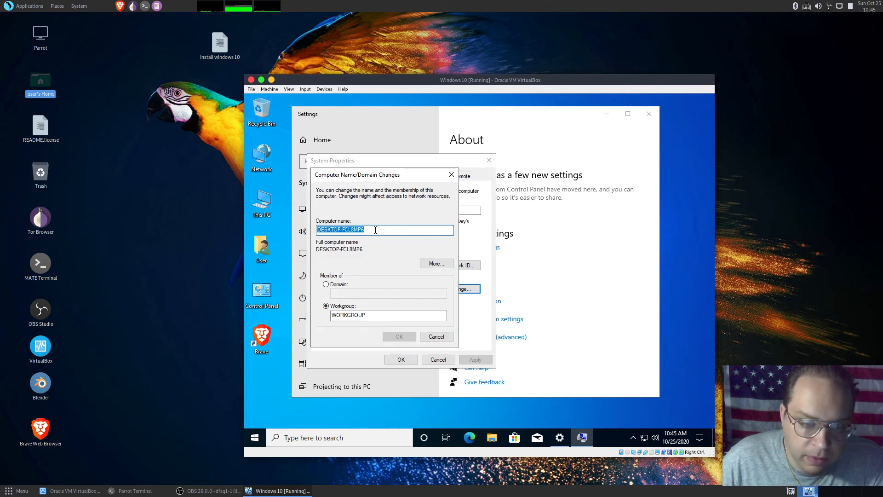
{"action": "left_click", "coordinate": [375, 230]}
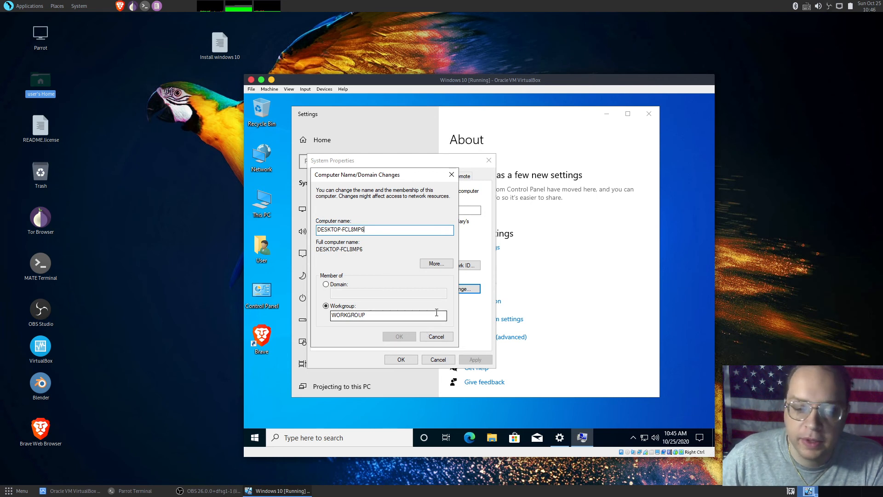
{"action": "left_click", "coordinate": [431, 337]}
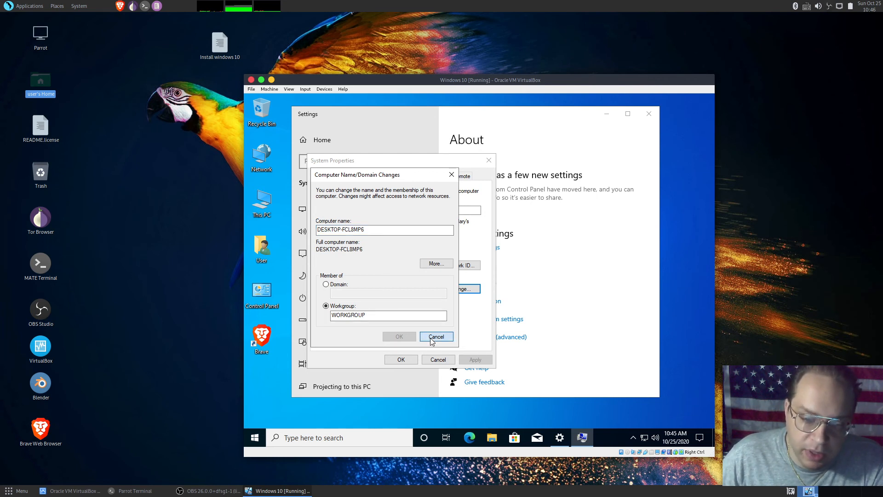
{"action": "left_click", "coordinate": [447, 361]}
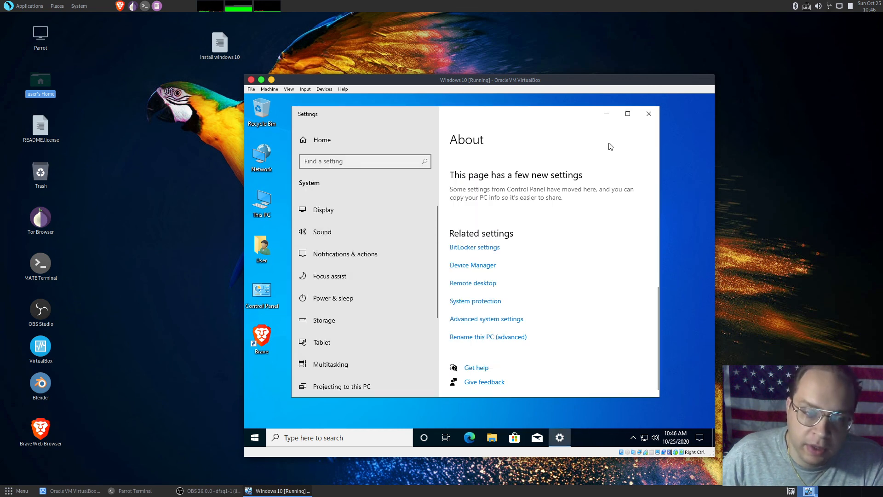
{"action": "left_click", "coordinate": [648, 114]}
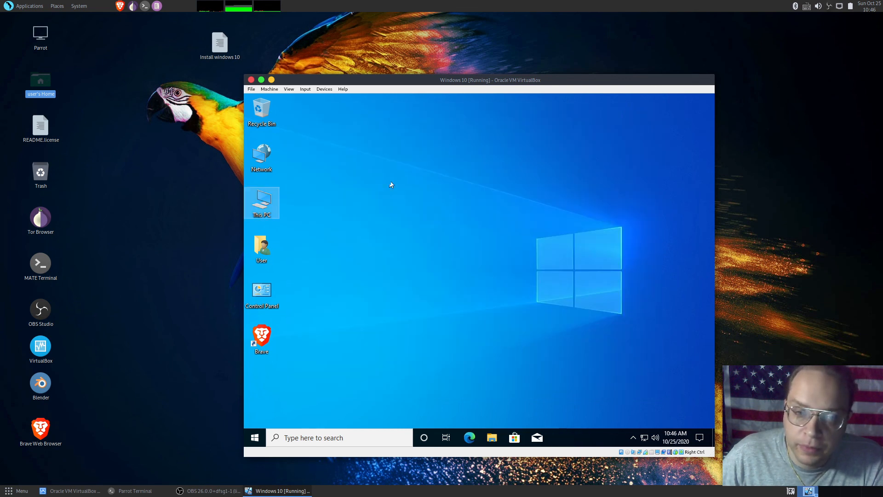
{"action": "left_click", "coordinate": [267, 156]}
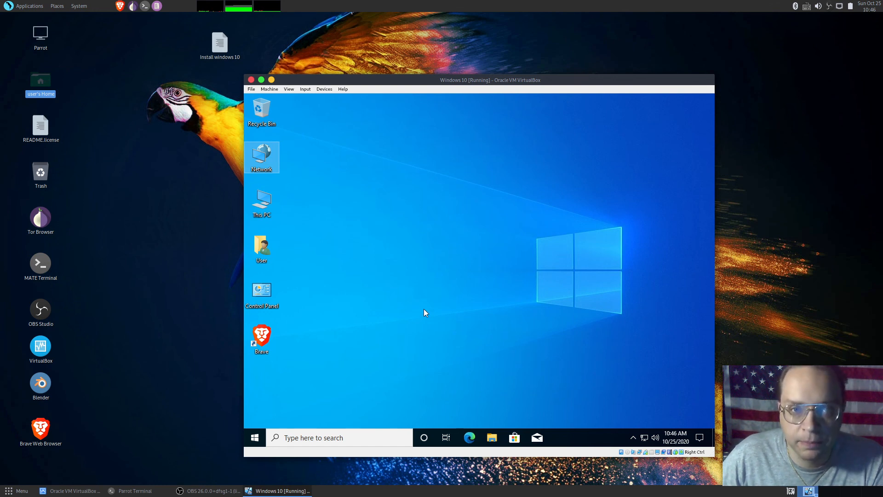
{"action": "left_click", "coordinate": [448, 226]}
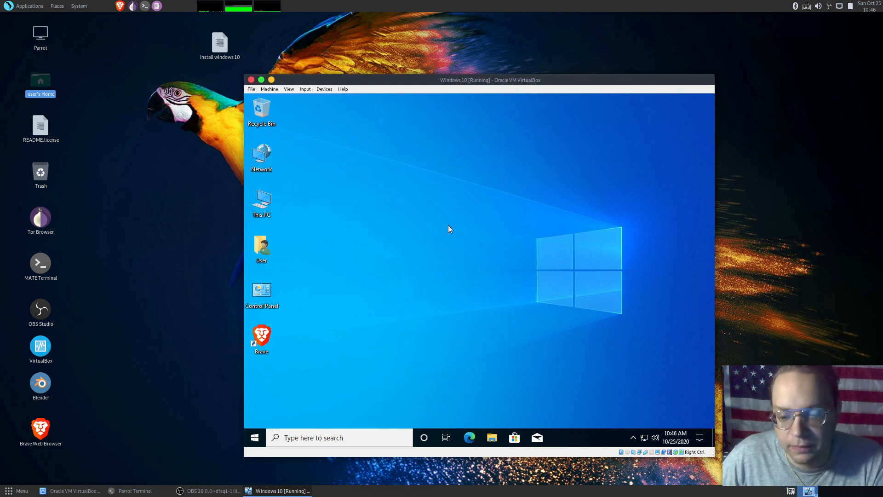